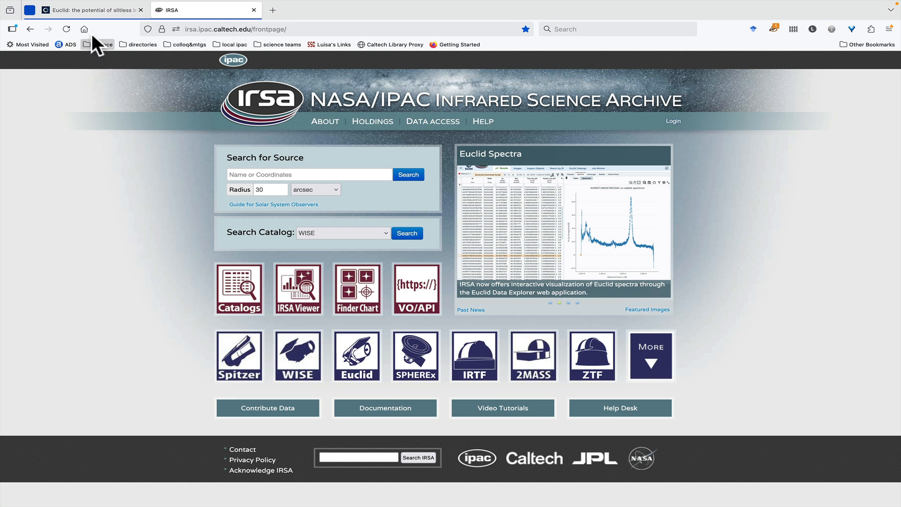
Look over the Euclid quasar paper, return to IRSA and open the Euclid Data Explorer from the Euclid mission page
left_click(81, 11)
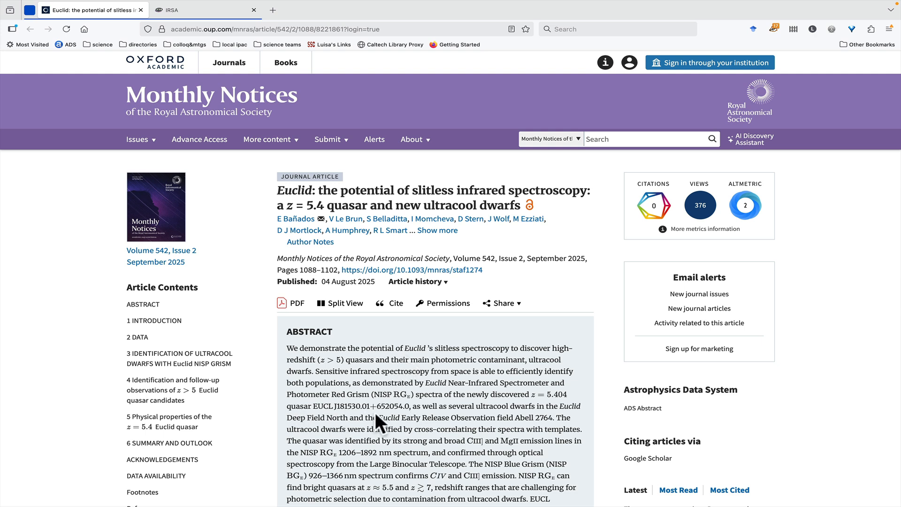
left_click(212, 10)
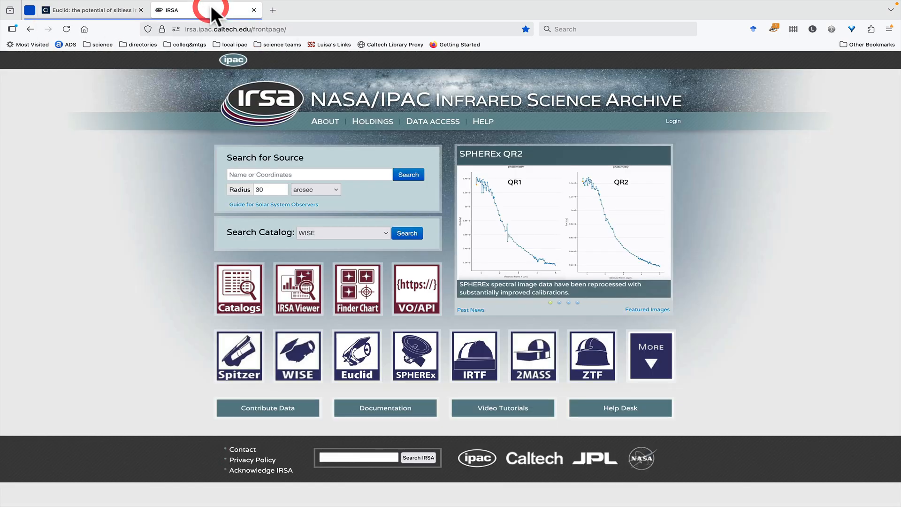
left_click(374, 370)
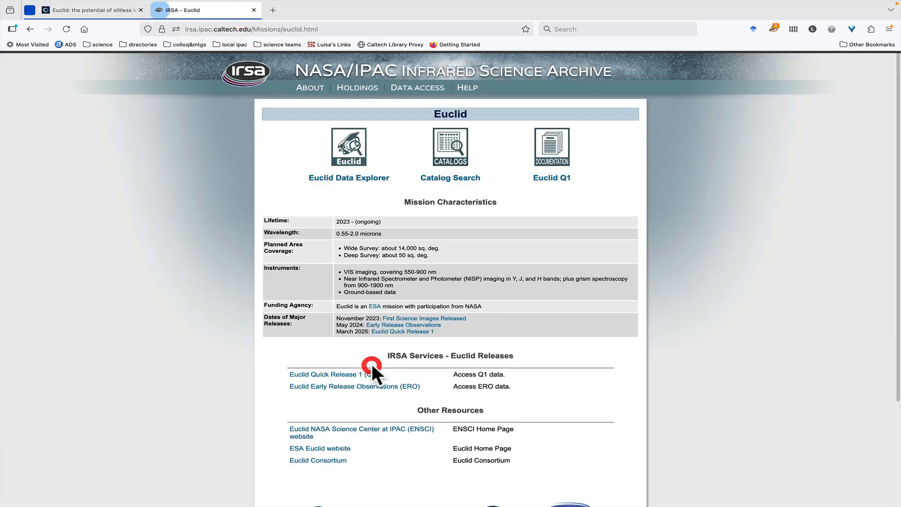
left_click(354, 177)
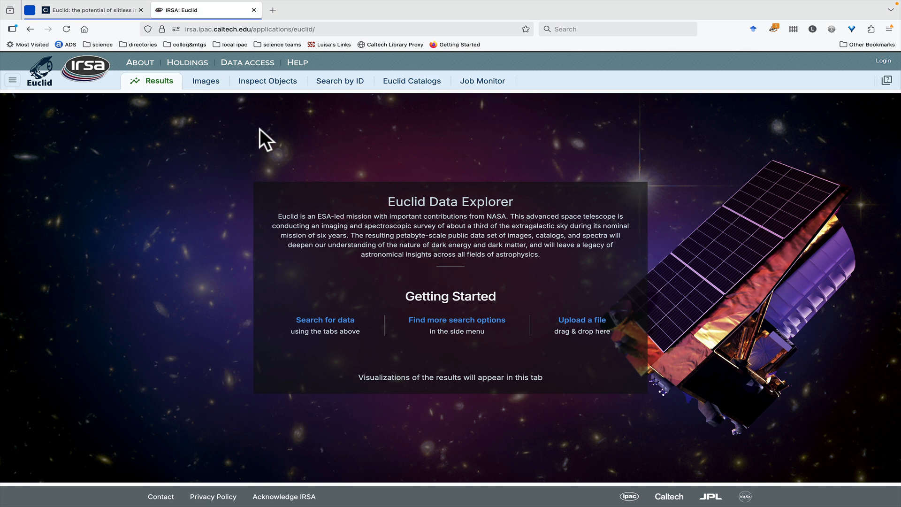
Search for single-object Euclid images containing the target 18h15m30.01s +65d20m54.0s Equ J2000
left_click(207, 84)
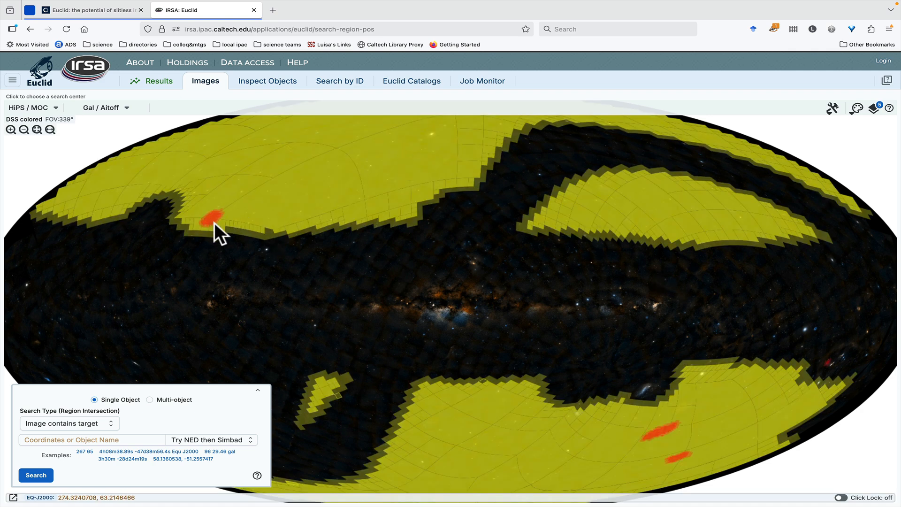
left_click(130, 437)
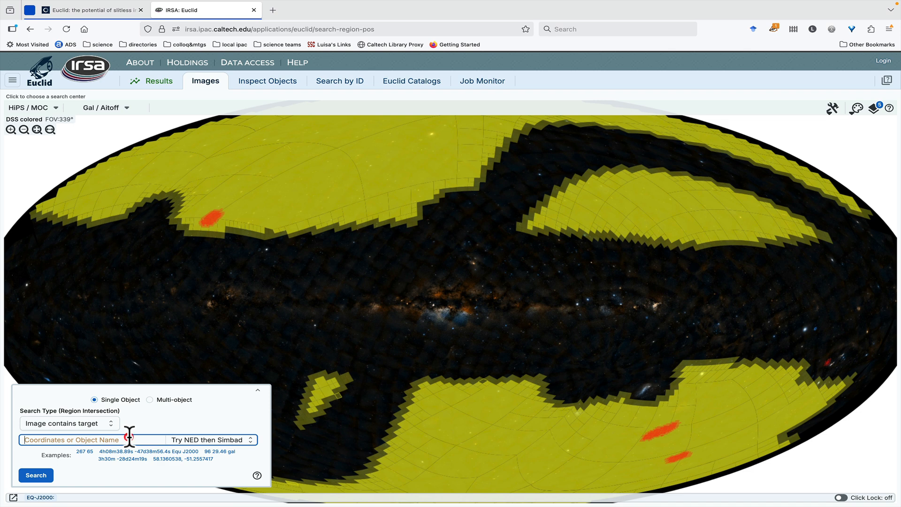
type("18h15m30.01s +65d20m54.0s Equ J2000")
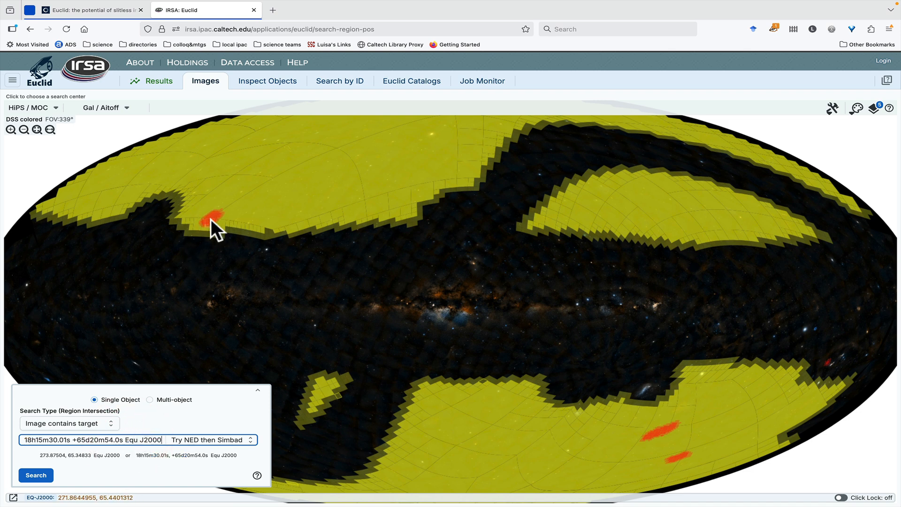
left_click(45, 475)
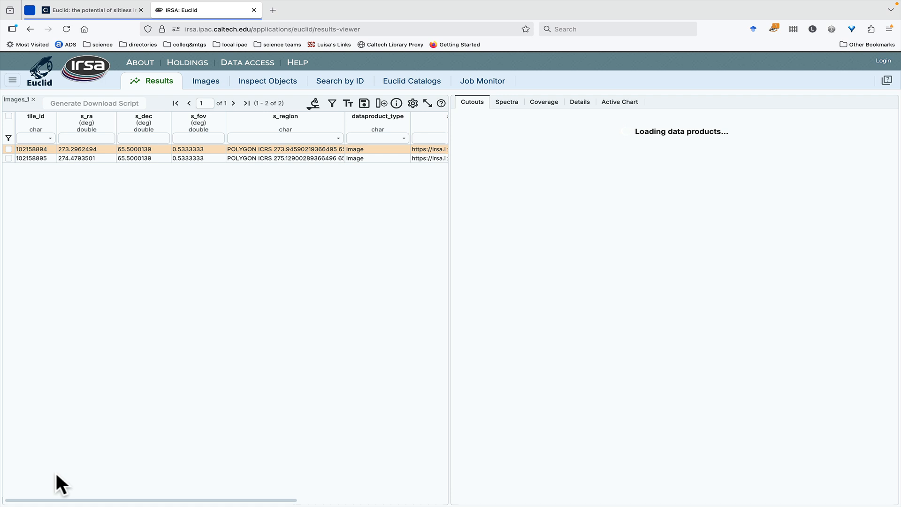
scroll(193, 196, "left", 5)
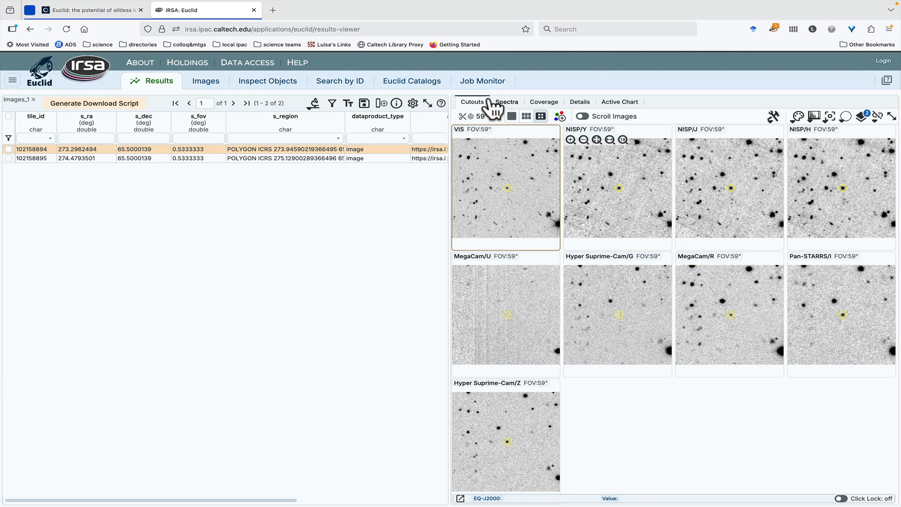
Run an Inspect Objects cone search around the same coordinates with a 60 arcsecond radius and look over the resulting object table
left_click(278, 87)
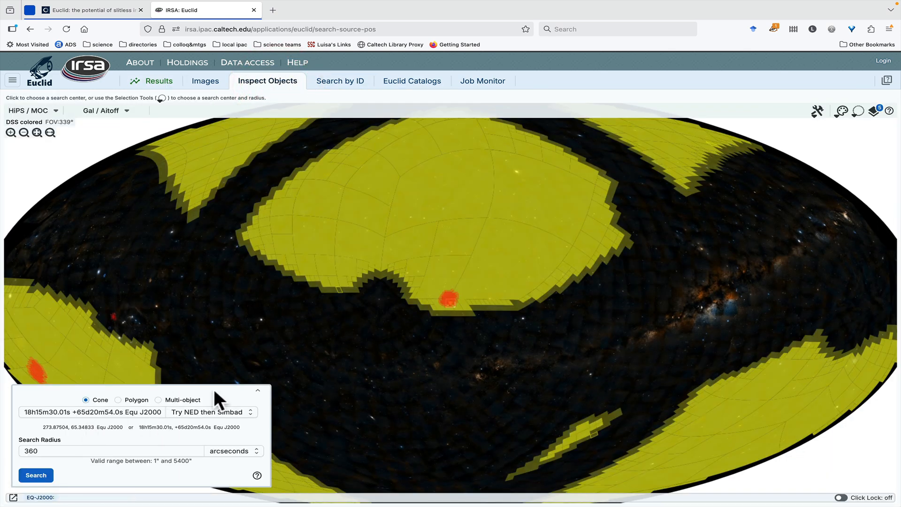
left_click(29, 453)
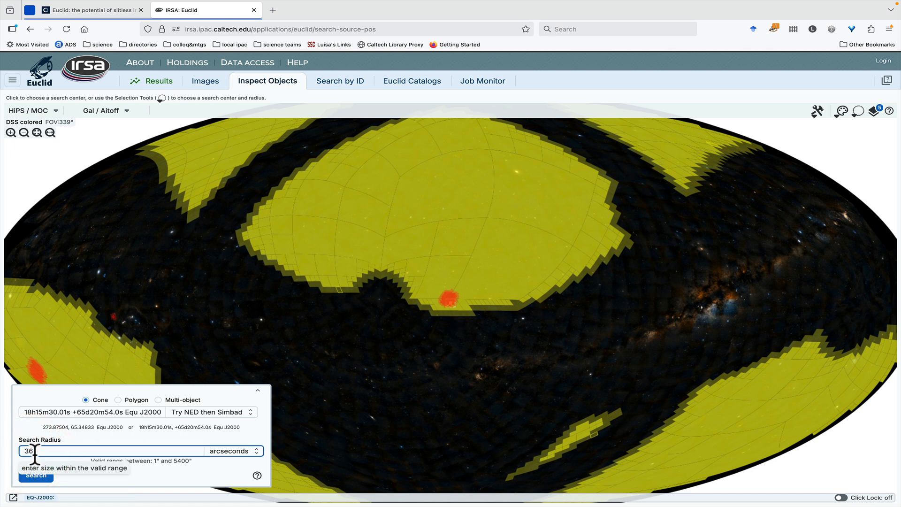
key("BackSpace")
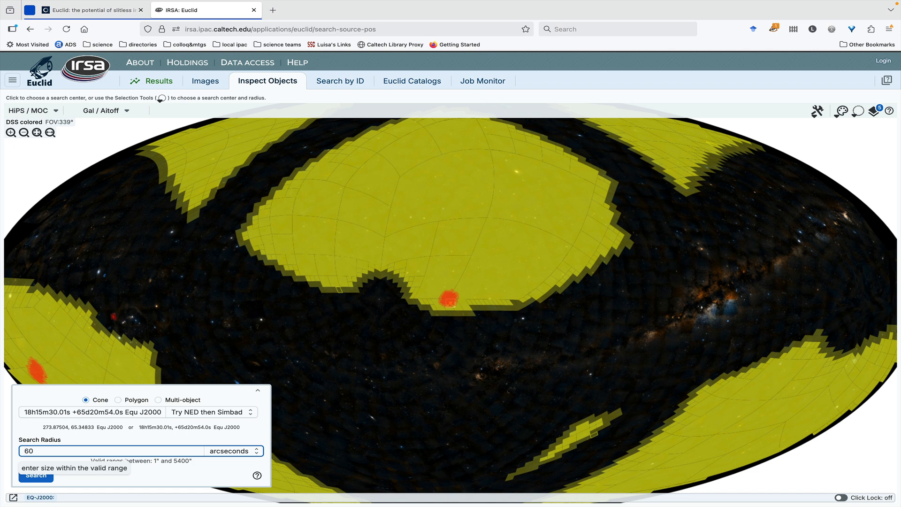
left_click(39, 480)
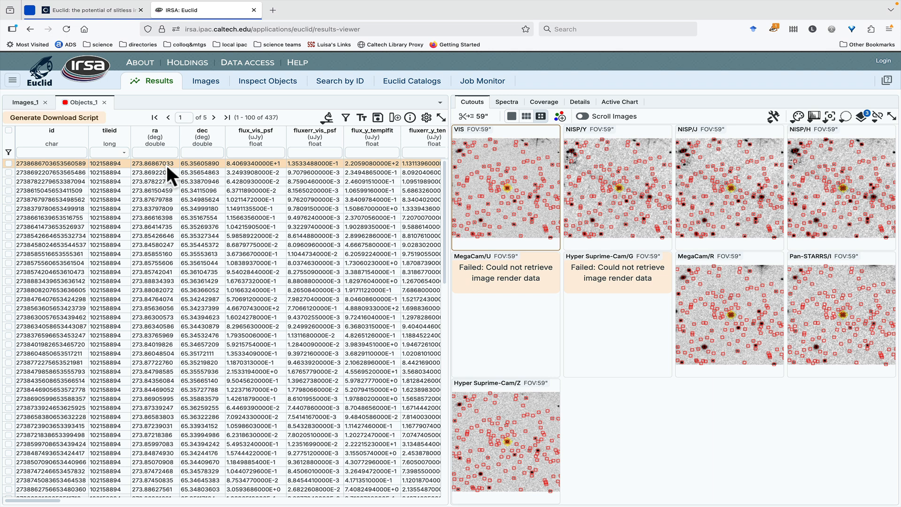
scroll(140, 160, "right", 1)
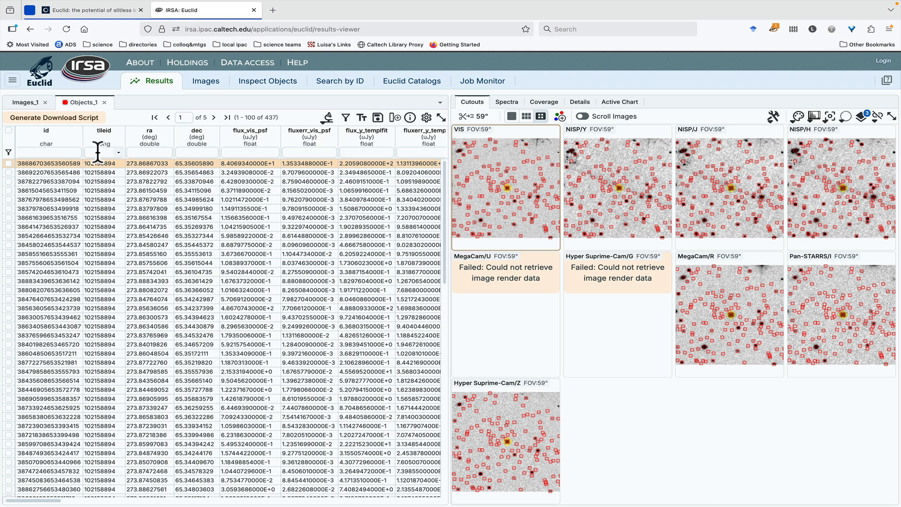
scroll(118, 168, "left", 1)
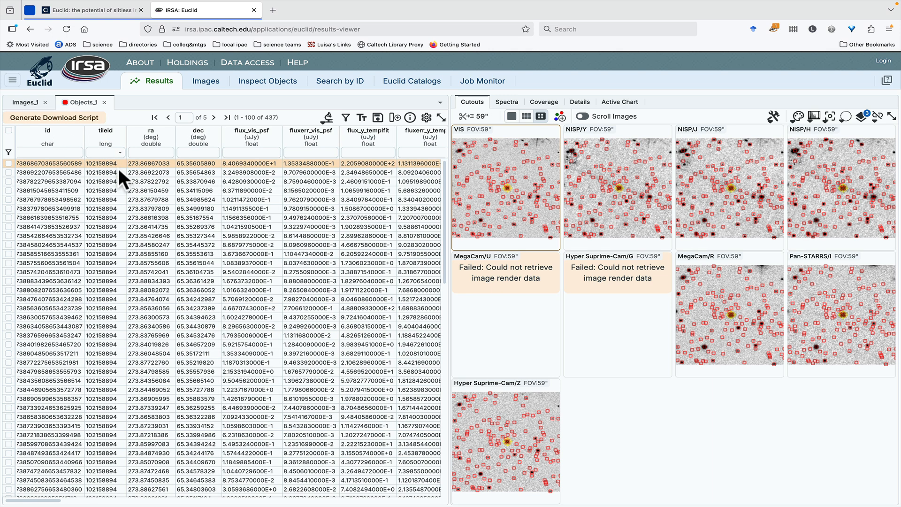
scroll(119, 168, "down", 1)
scroll(119, 168, "right", 1)
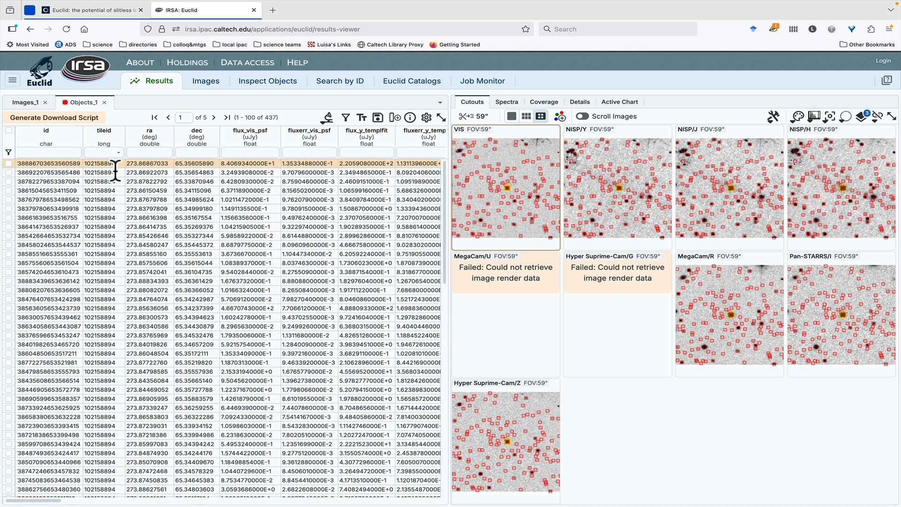
Inspect the image cutouts with the object overlay and check the cutout size and centering settings without changing them
left_click(26, 102)
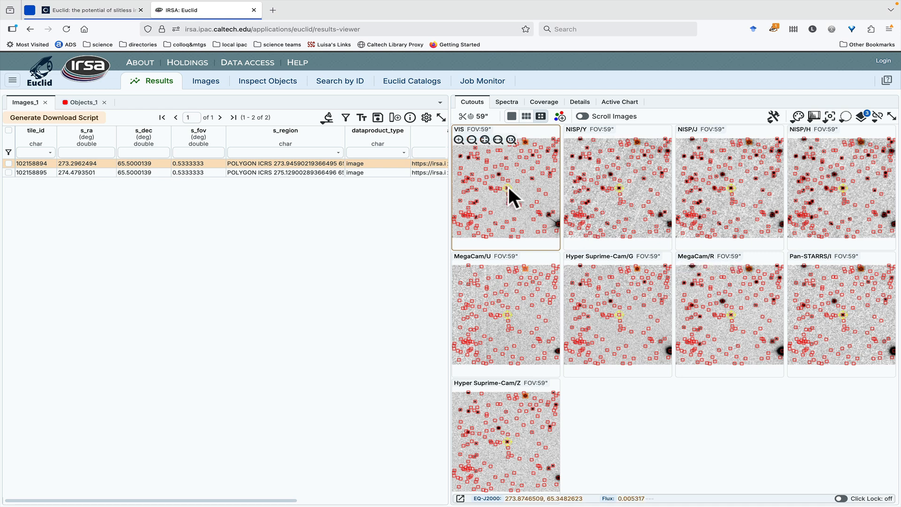
scroll(509, 187, "down", 1)
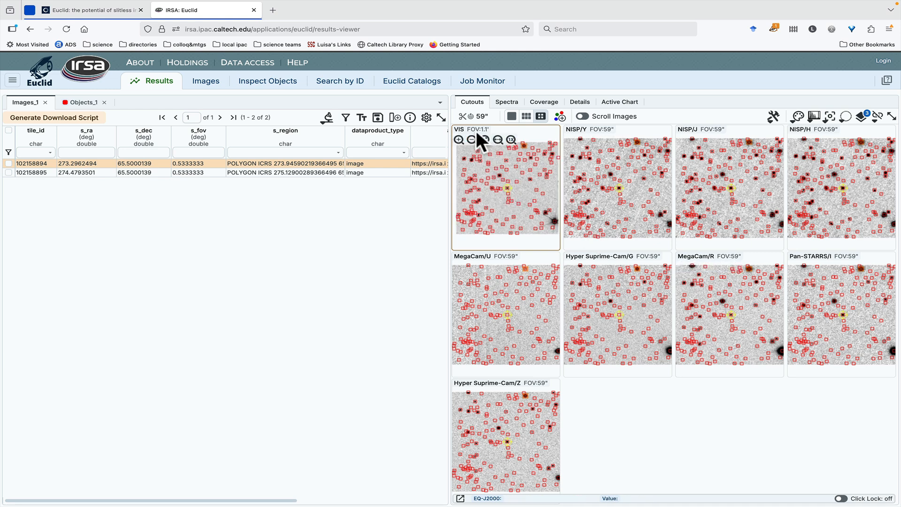
left_click(478, 117)
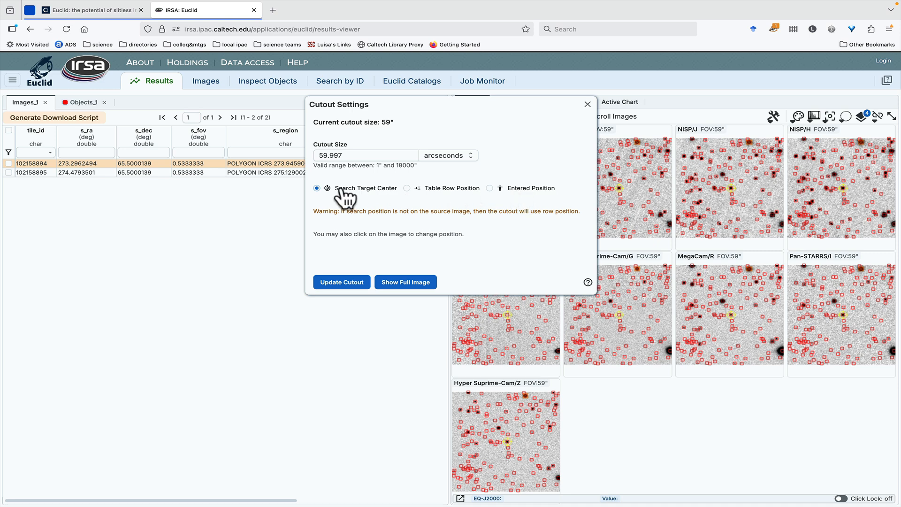
left_click(587, 105)
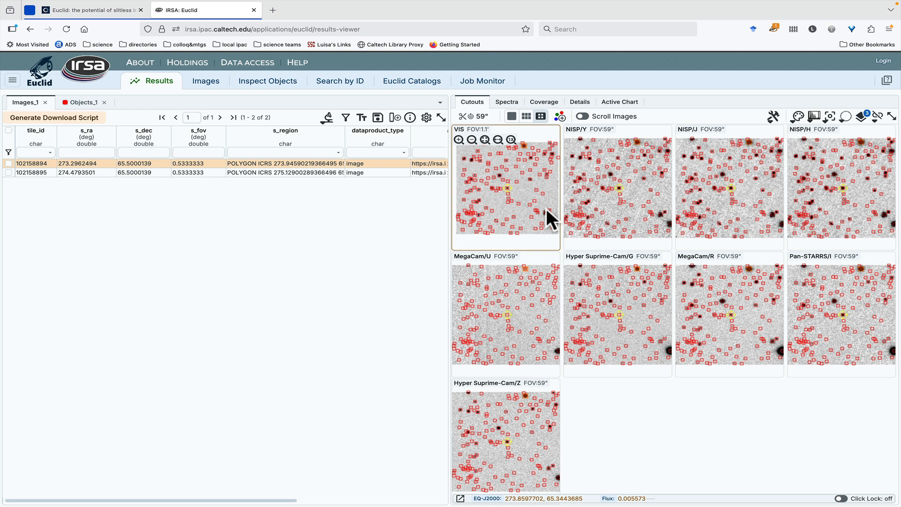
Select the source at the centre of the VIS cutout, check its row in the objects table against the paper, and display its spectrum
left_click(506, 188)
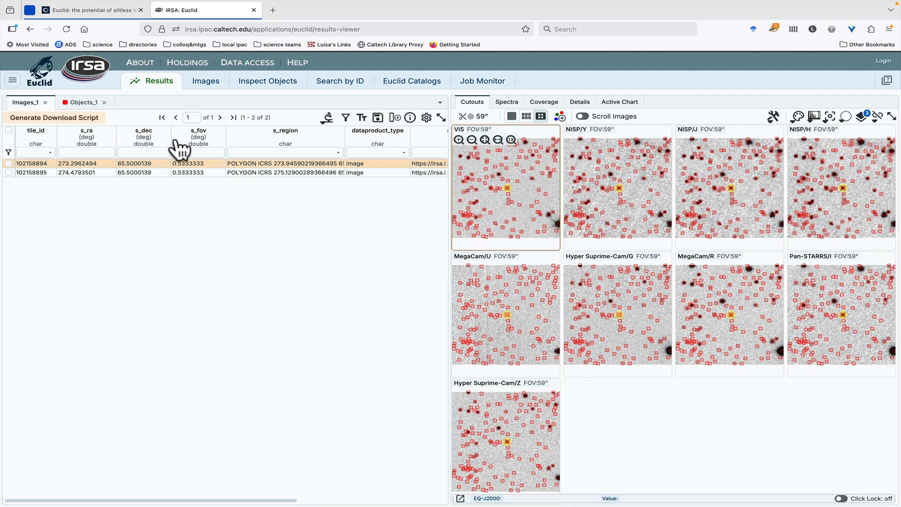
left_click(81, 104)
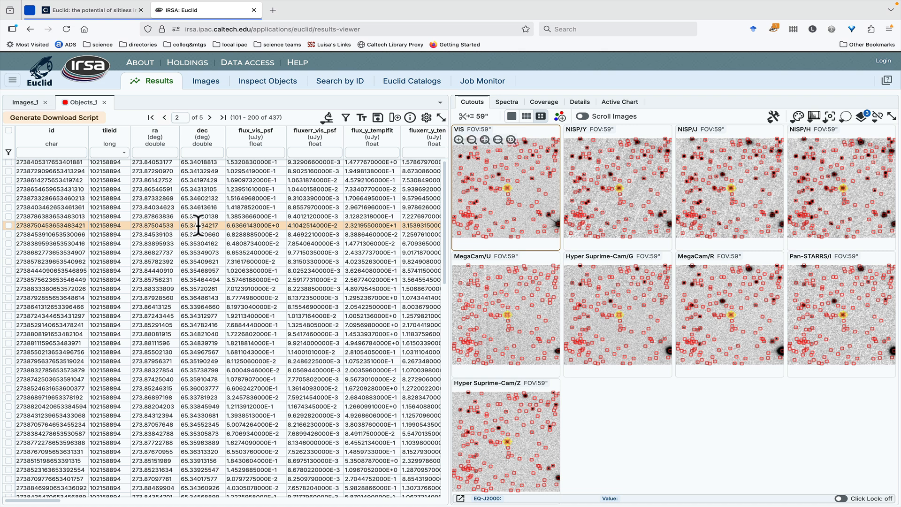
left_click(111, 12)
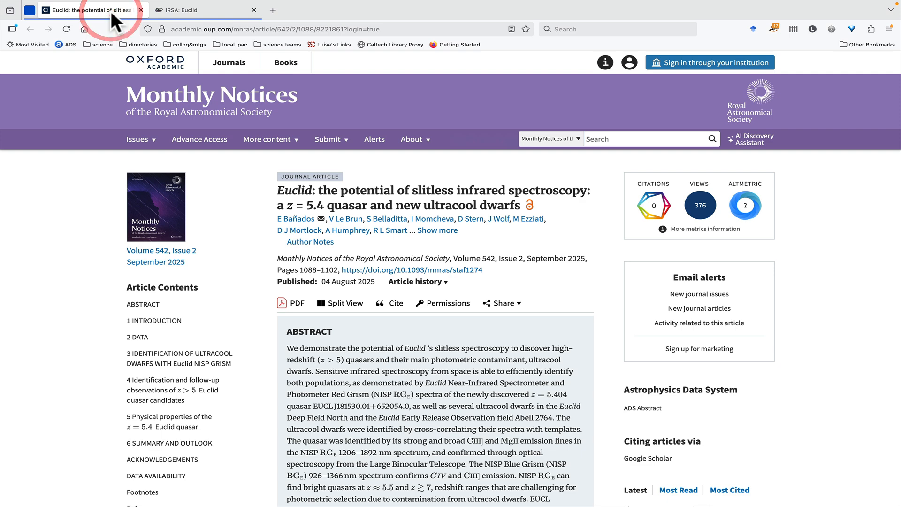
left_click(187, 11)
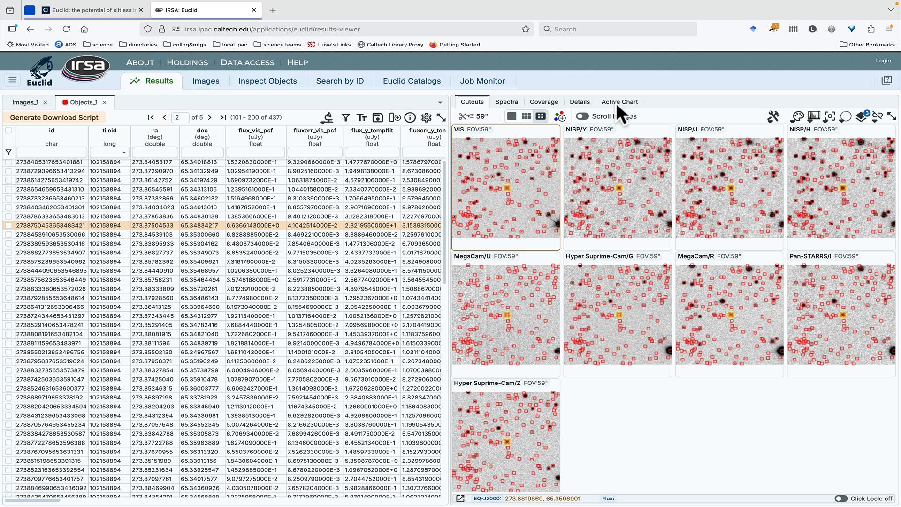
left_click(508, 103)
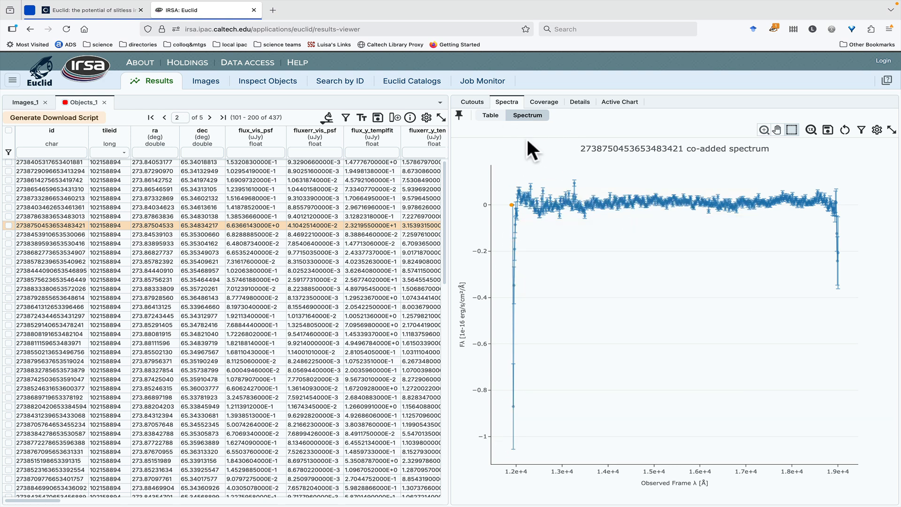
Filter the spectrum's data table to SIGNAL >0 and view the filtered spectrum plot
left_click(486, 115)
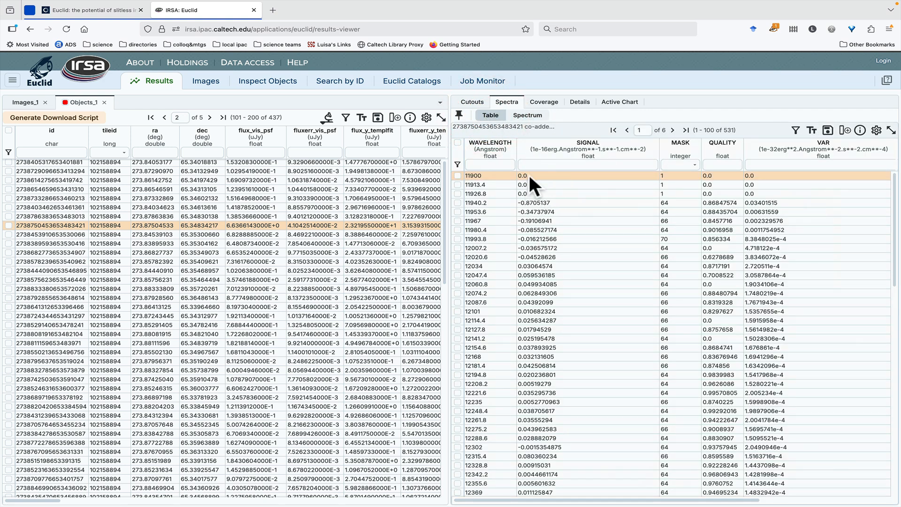
left_click(544, 164)
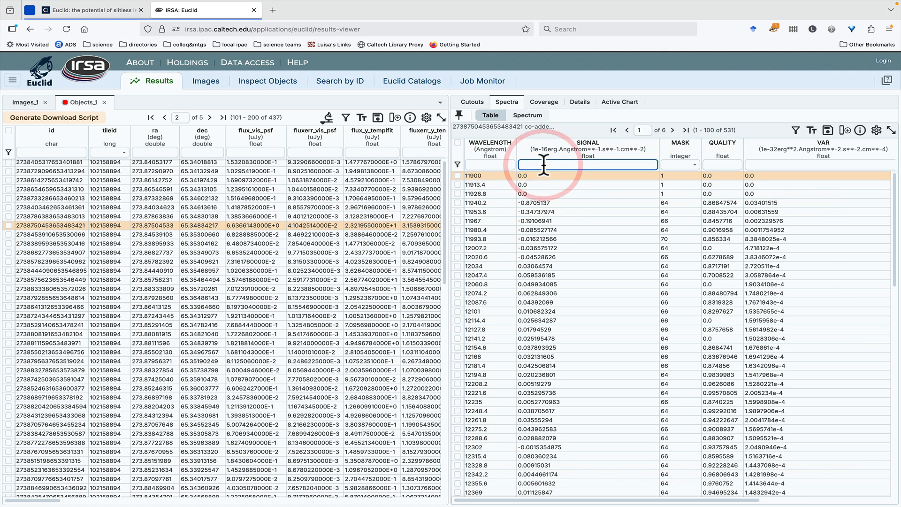
type(">0")
key("Return")
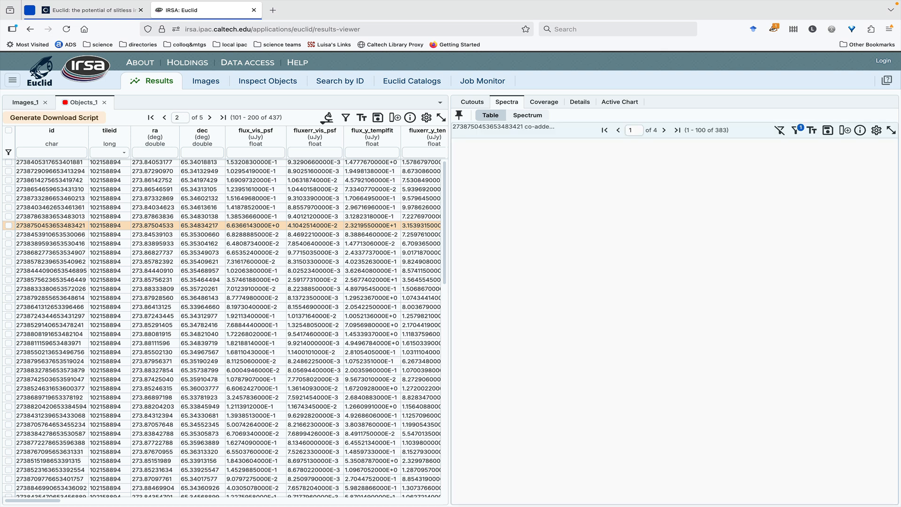
left_click(527, 117)
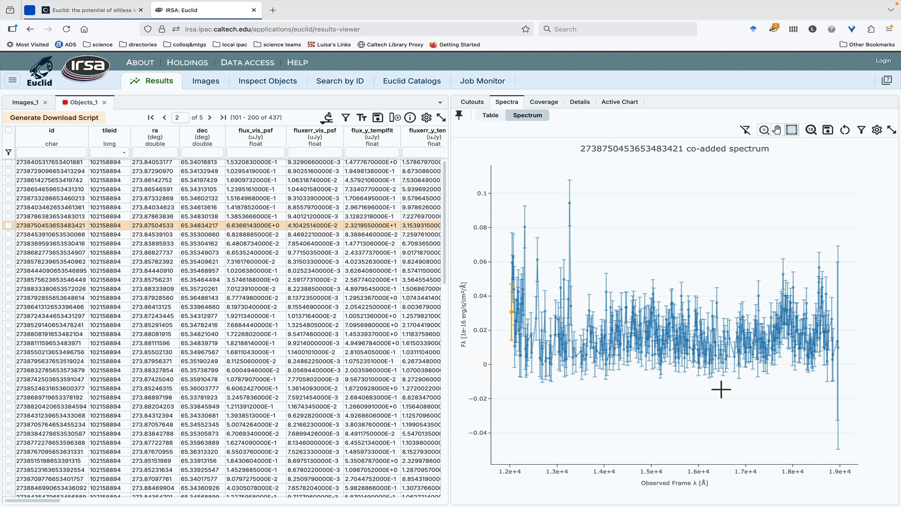
Check the objects directly above and below the quasar in the table for spectra, and reselect the quasar's row
mouse_move(606, 345)
left_click(269, 216)
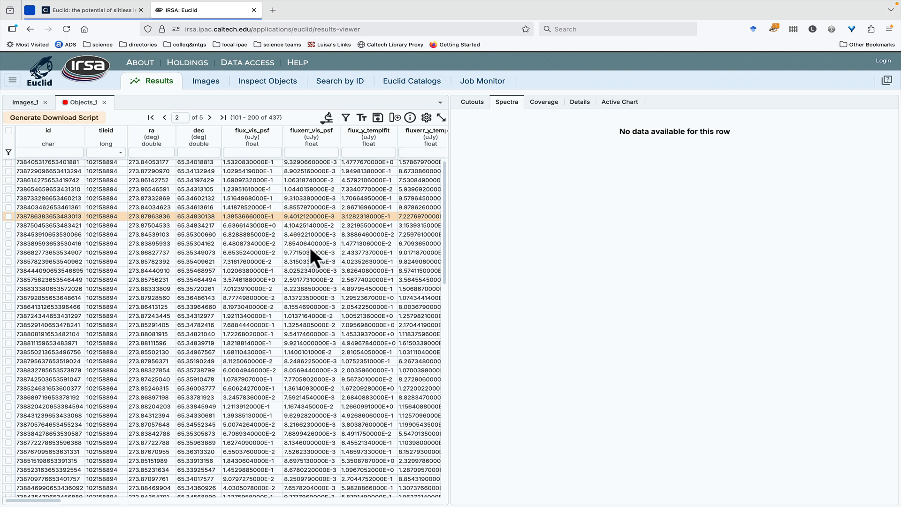
left_click(282, 234)
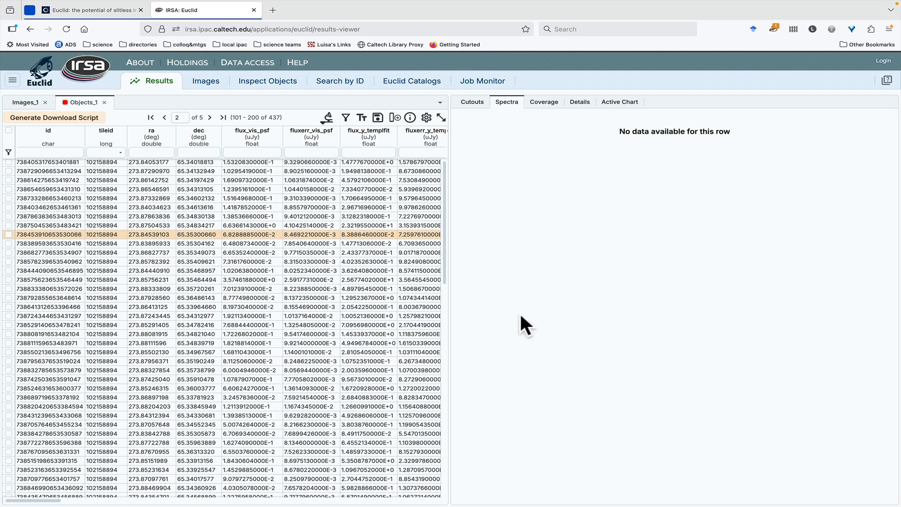
left_click(243, 225)
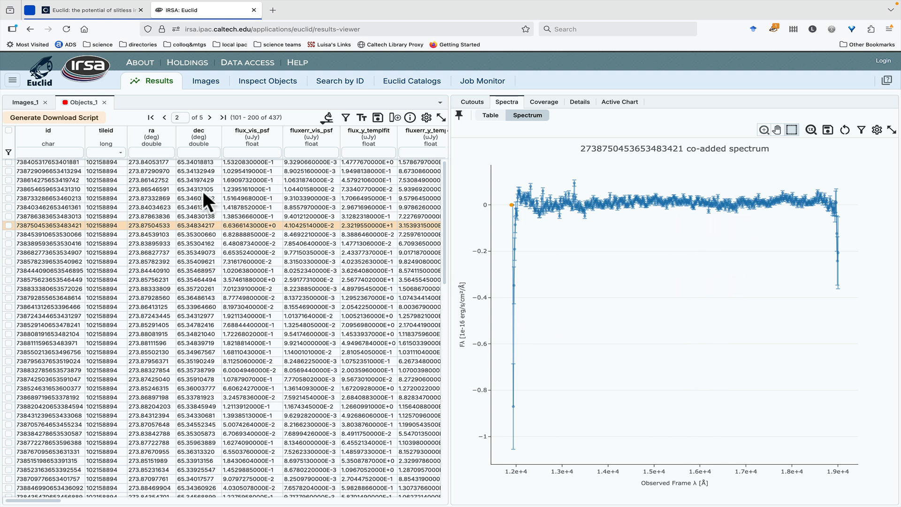
Pin the quasar's co-added spectrum and open its pinned data table and pinned chart
mouse_move(504, 255)
left_click(459, 115)
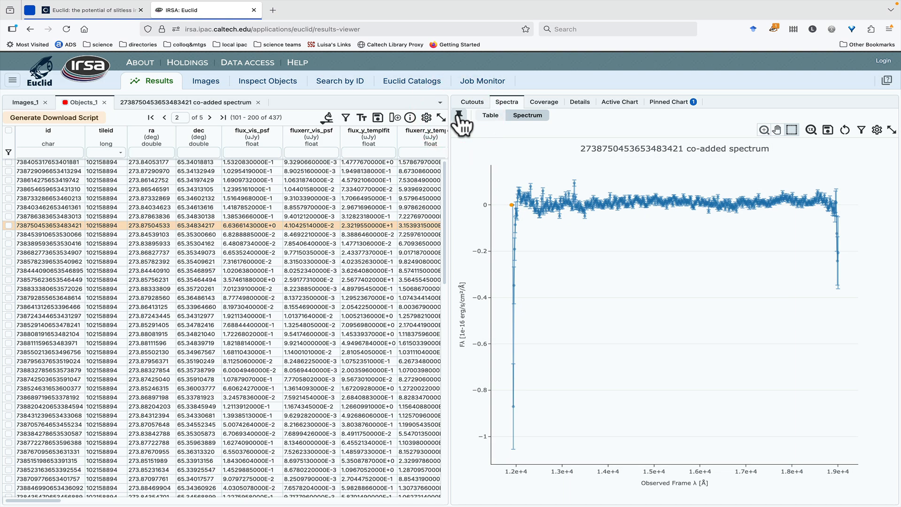
left_click(179, 103)
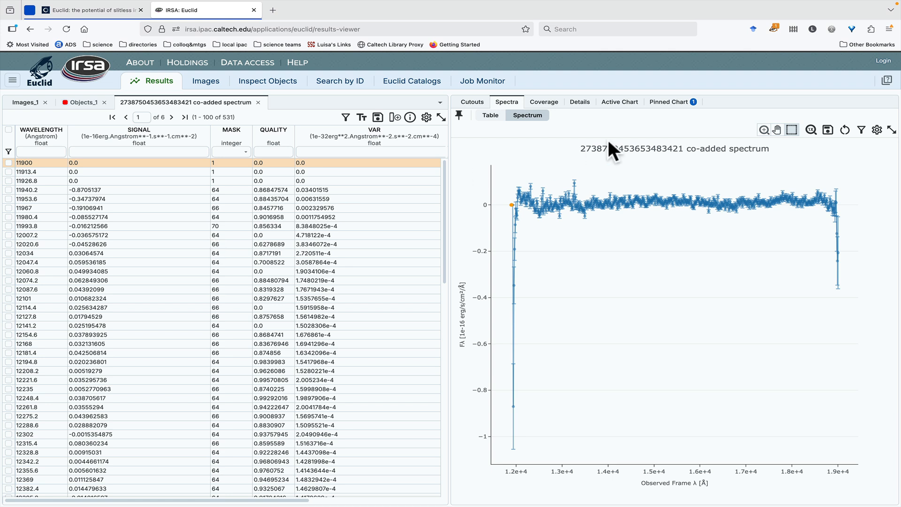
left_click(669, 104)
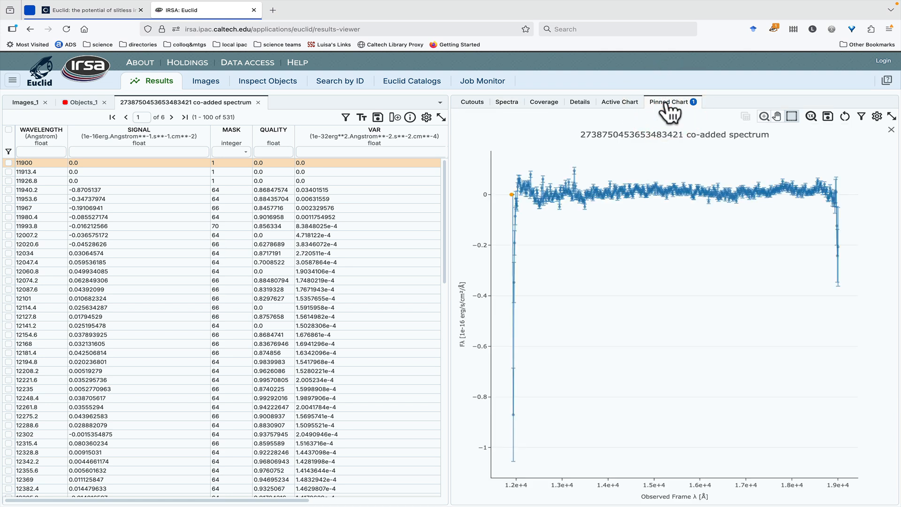
Filter the pinned co-added spectrum's data table to SIGNAL >0
left_click(176, 152)
type(">0")
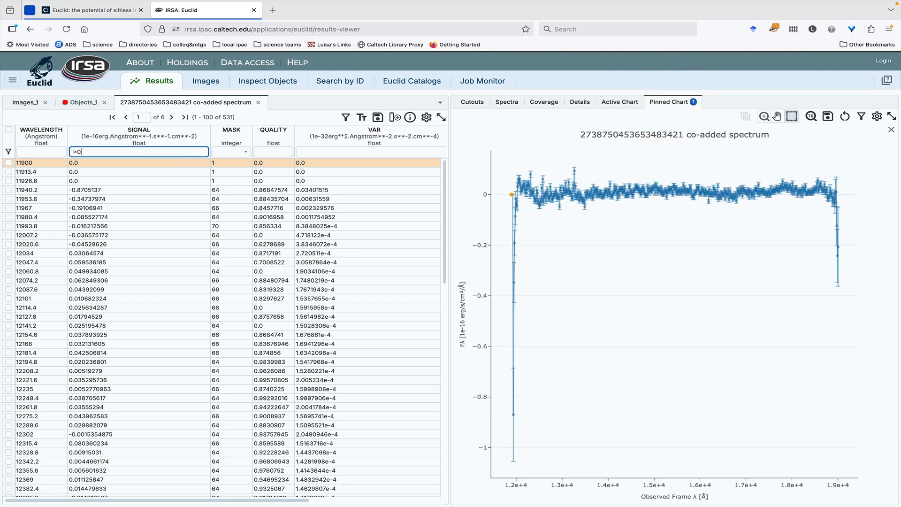
key("Return")
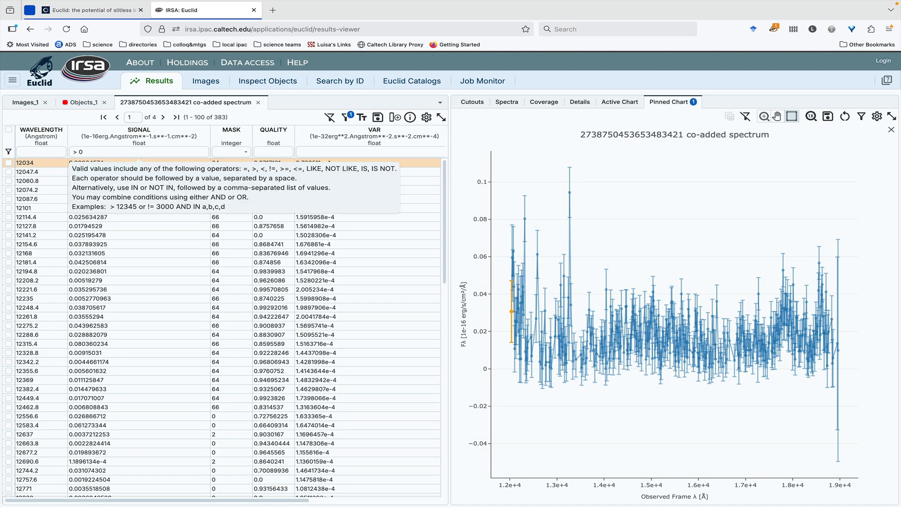
Check two other objects in the objects table for spectra, and return to the quasar's pinned chart and data table
left_click(81, 102)
left_click(197, 181)
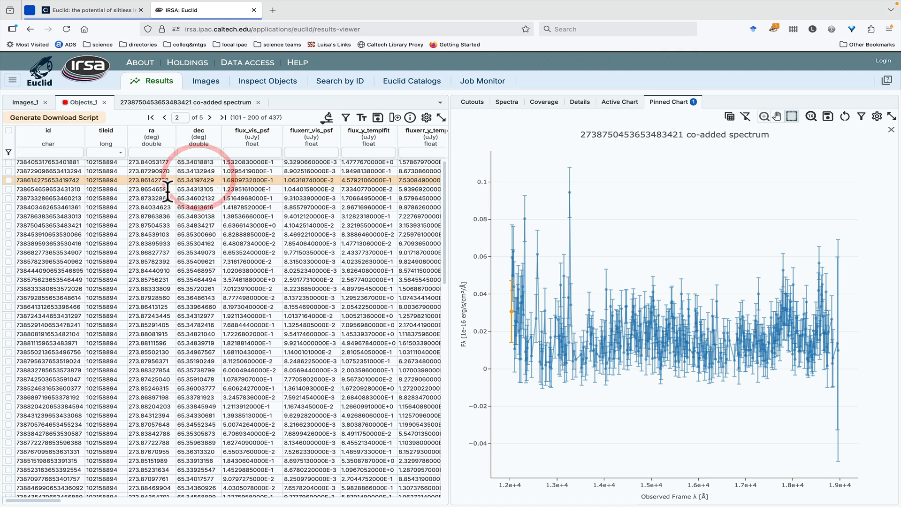
left_click(508, 103)
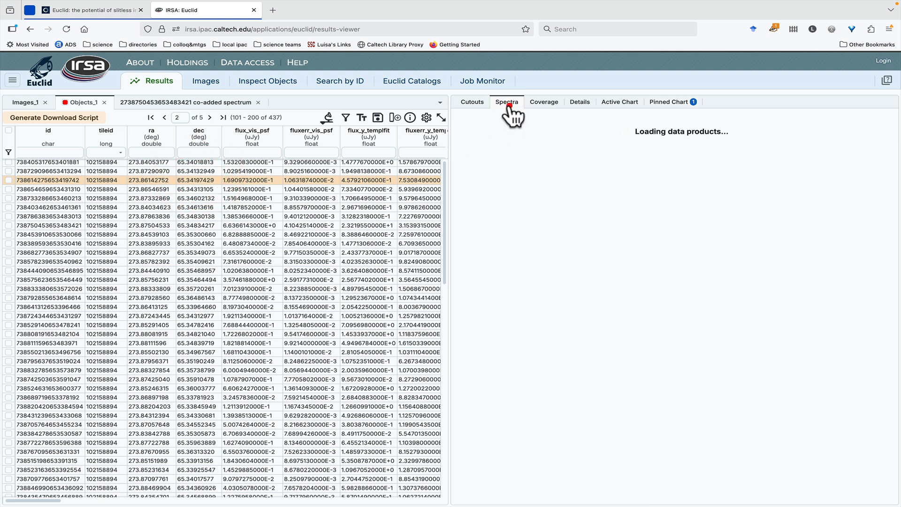
left_click(207, 352)
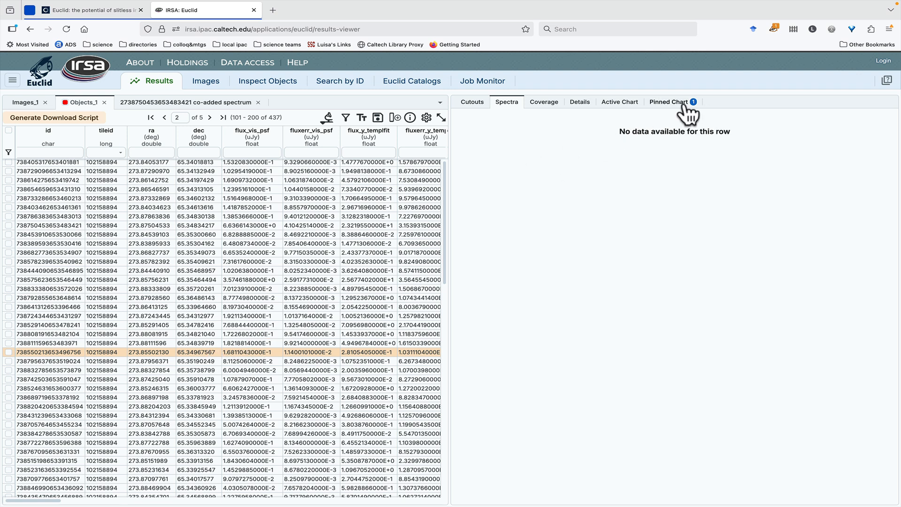
left_click(667, 102)
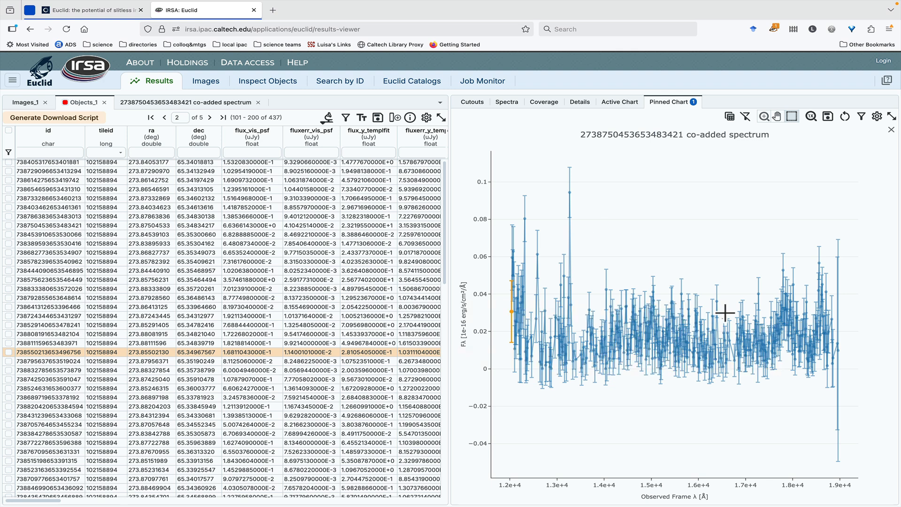
left_click(211, 103)
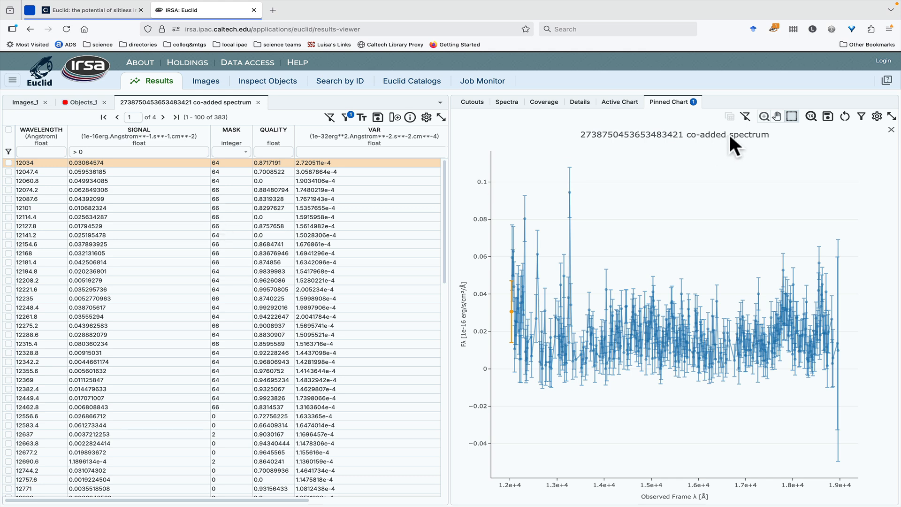
Try the Rest Frame setting in the pinned spectrum's plot parameters, restore Observed Frame, and close without applying
left_click(877, 116)
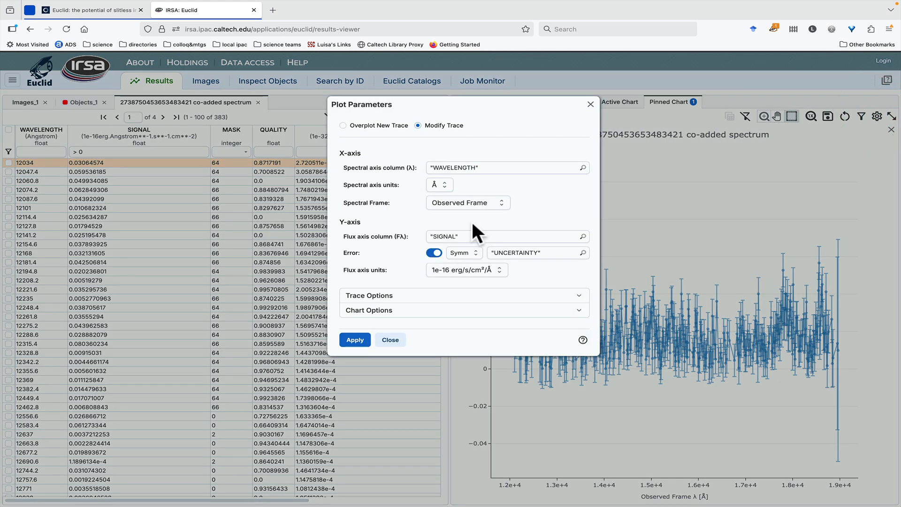
left_click(483, 204)
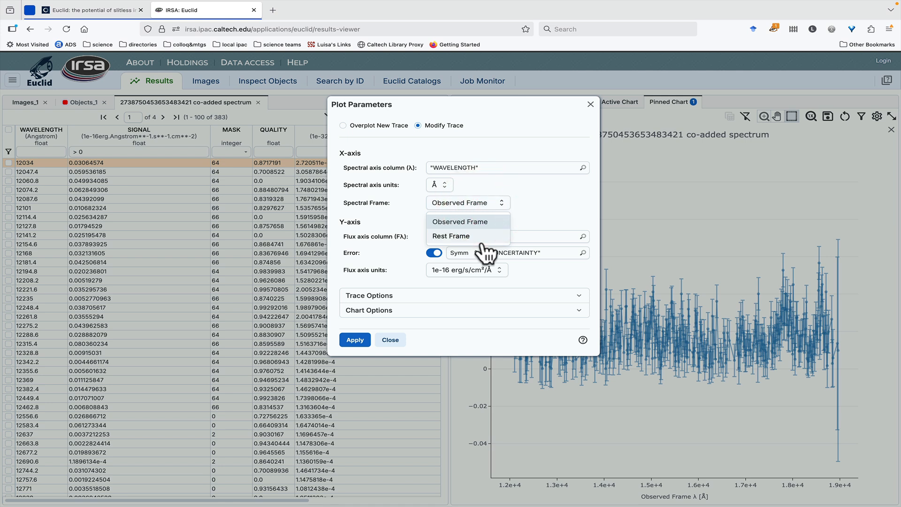
left_click(484, 236)
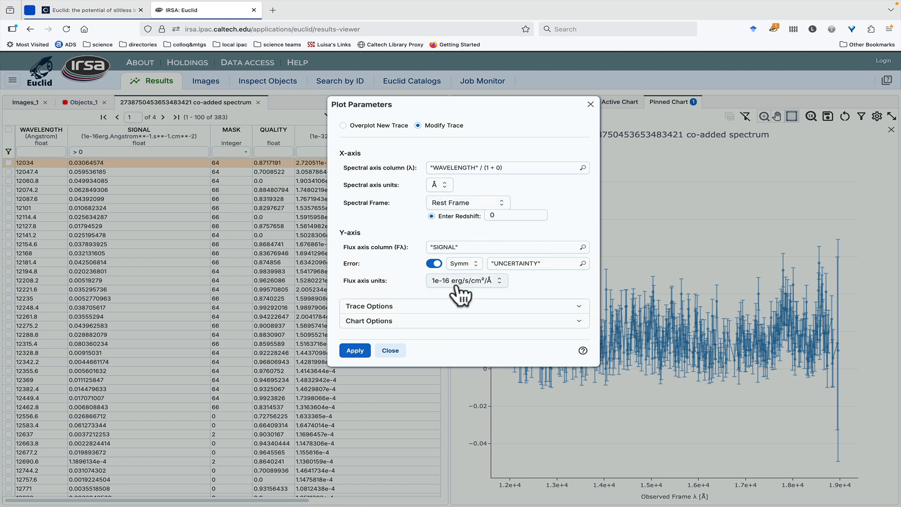
left_click(453, 202)
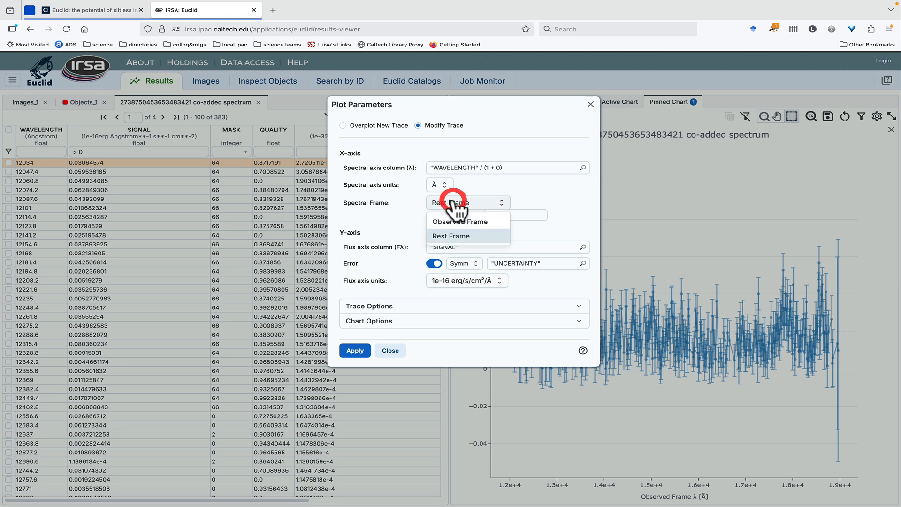
left_click(453, 221)
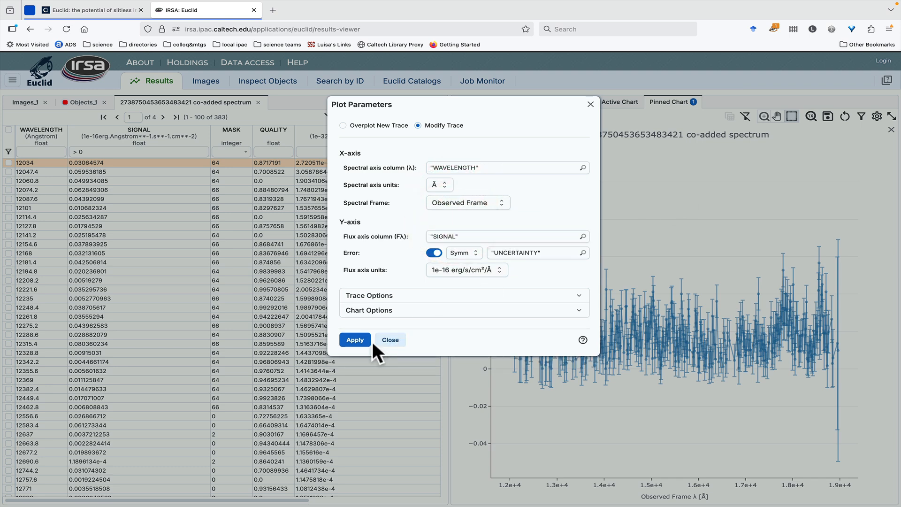
left_click(385, 341)
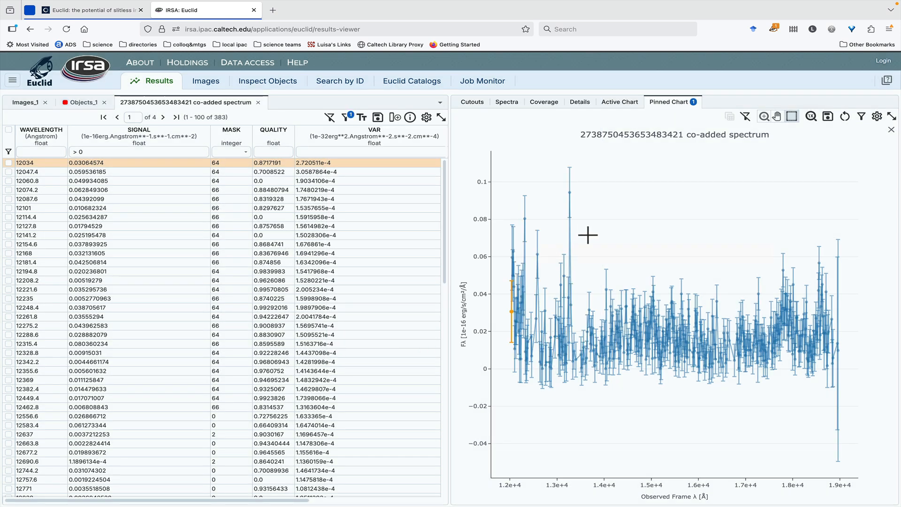
Display the image cutouts again, reselect the quasar's row in the objects table, and mark that row for download
left_click(81, 103)
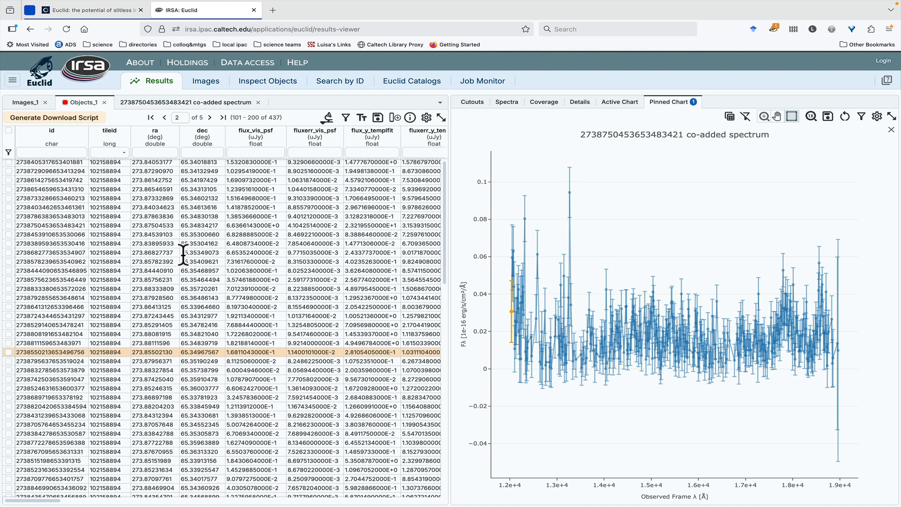
left_click(26, 103)
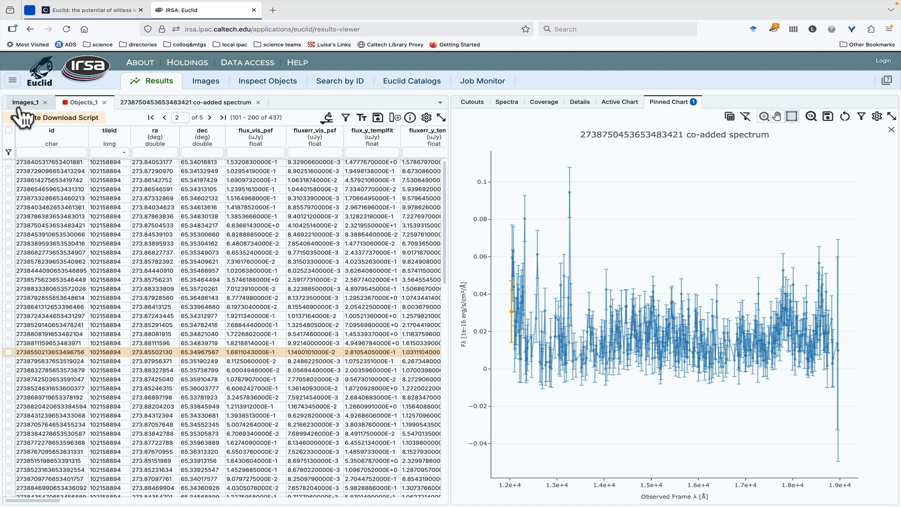
left_click(472, 102)
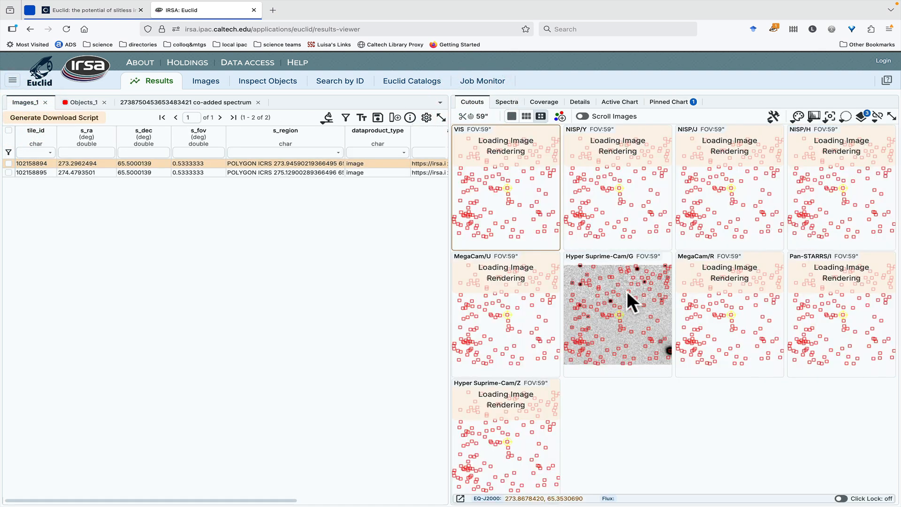
left_click(618, 314)
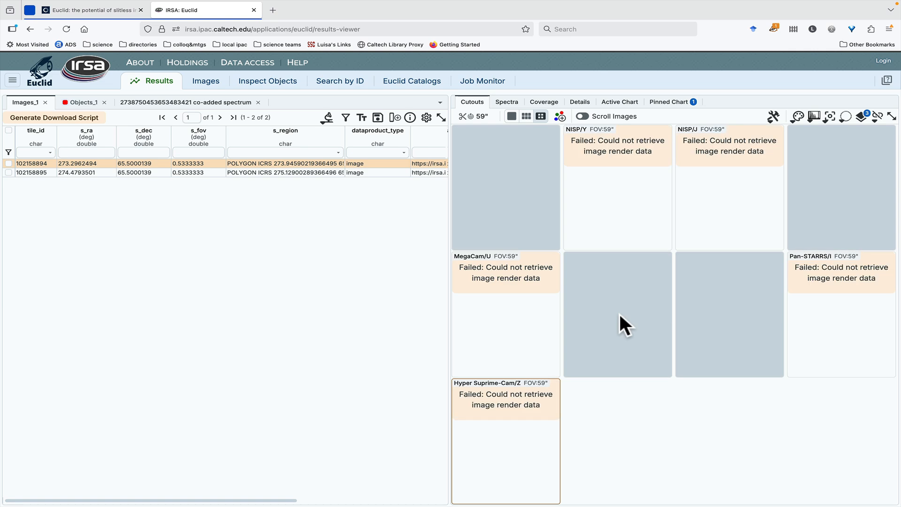
left_click(78, 104)
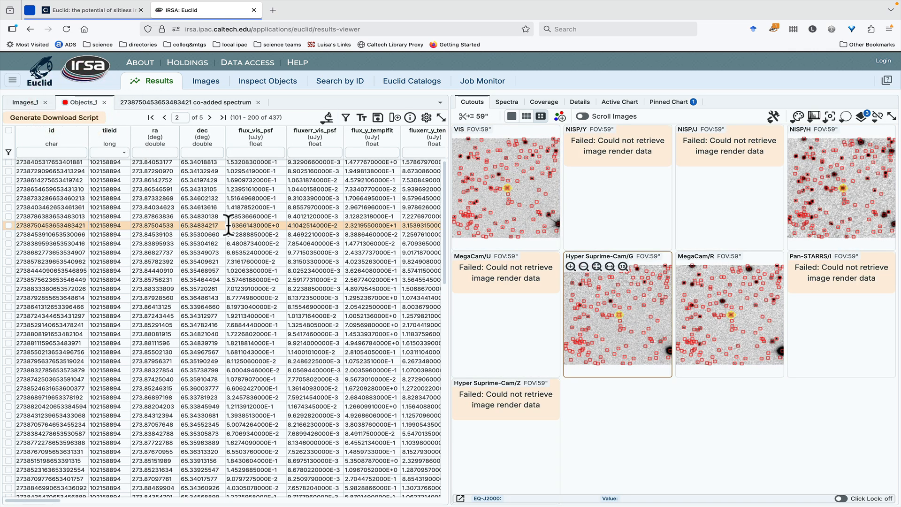
left_click(8, 226)
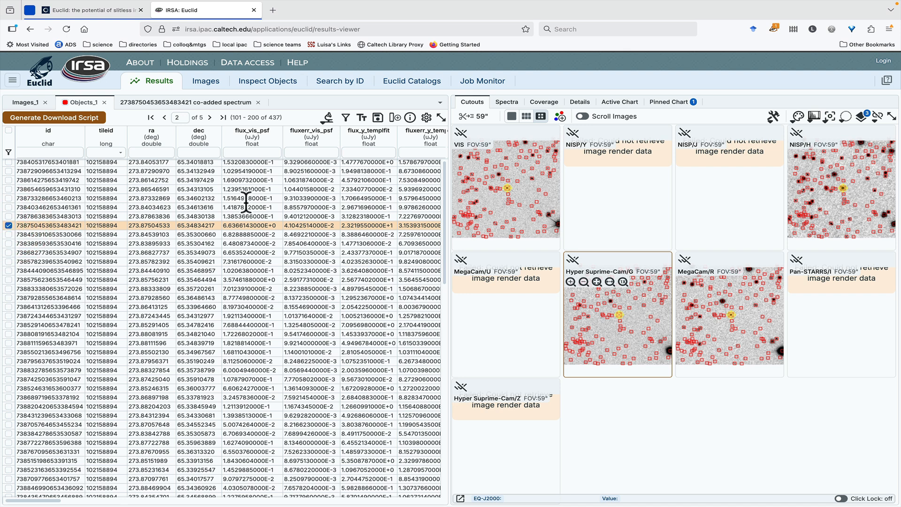
Show the table of all Euclid products for the quasar's ID and examine its description, semantics and content columns
left_click(328, 117)
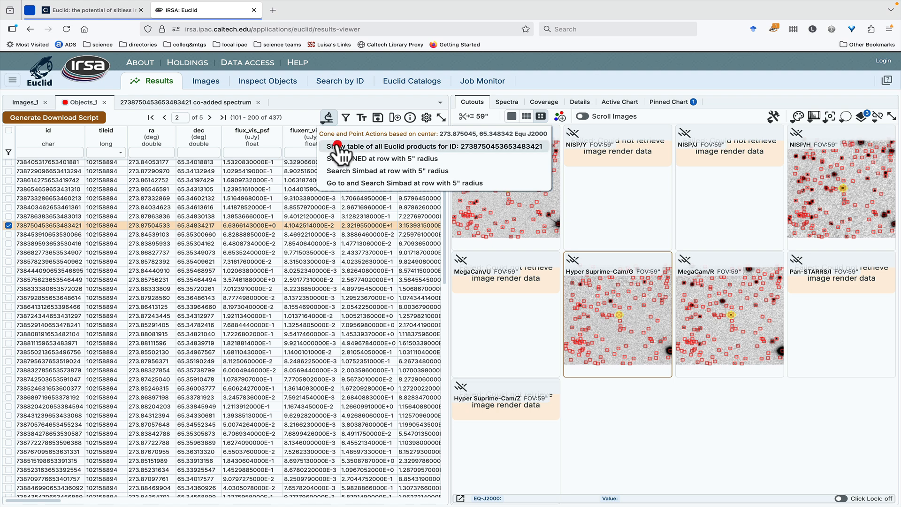
left_click(338, 145)
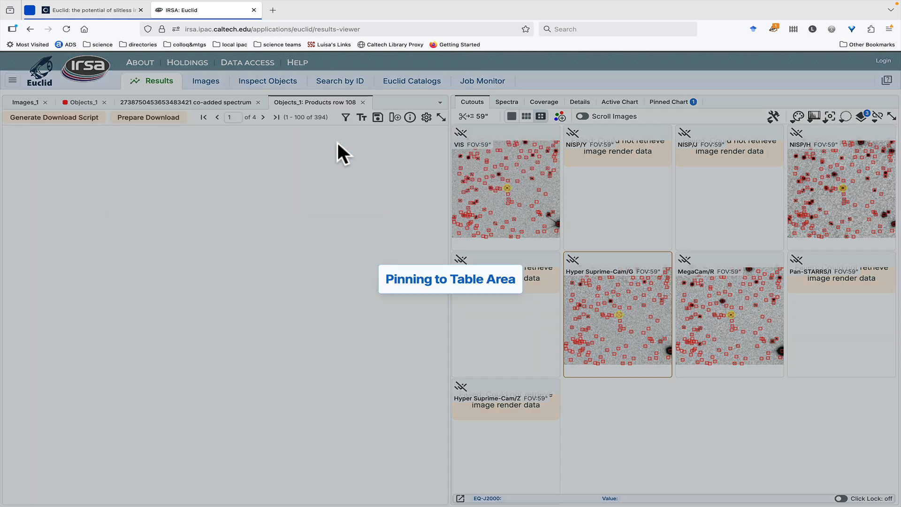
scroll(336, 178, "right", 5)
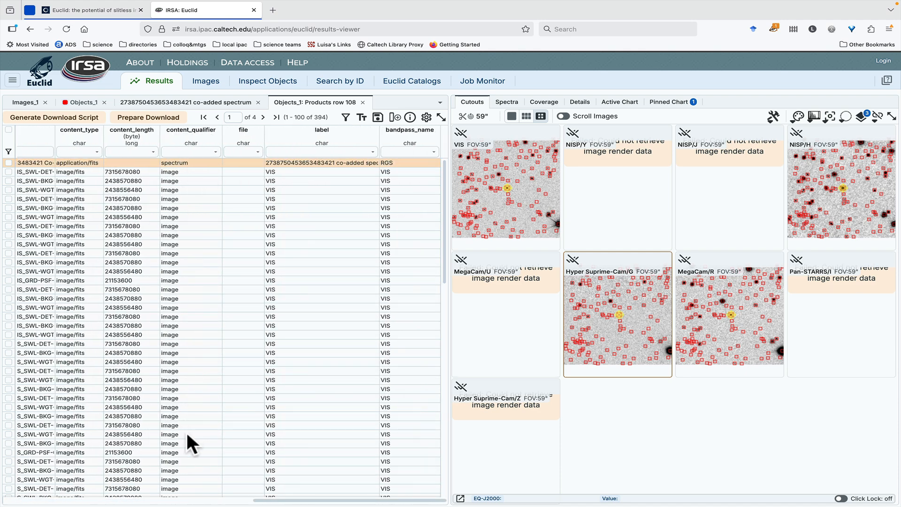
scroll(187, 435, "left", 5)
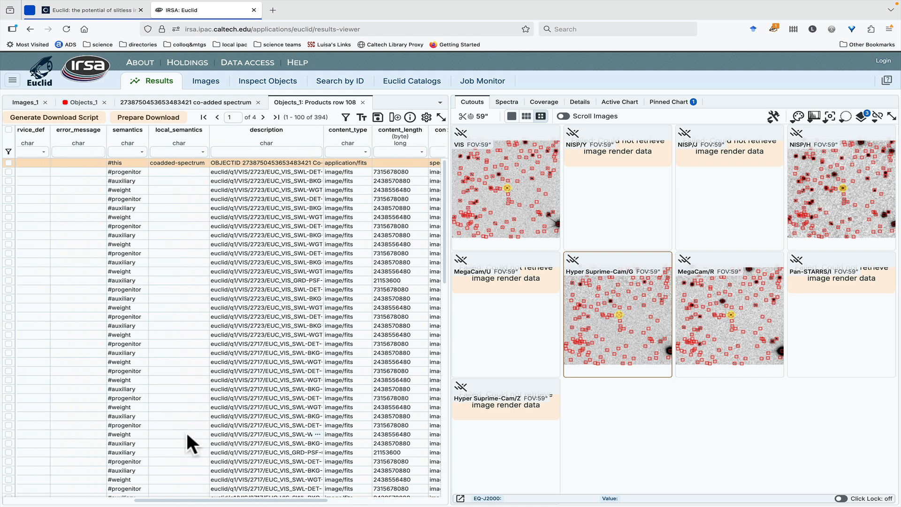
scroll(186, 429, "left", 2)
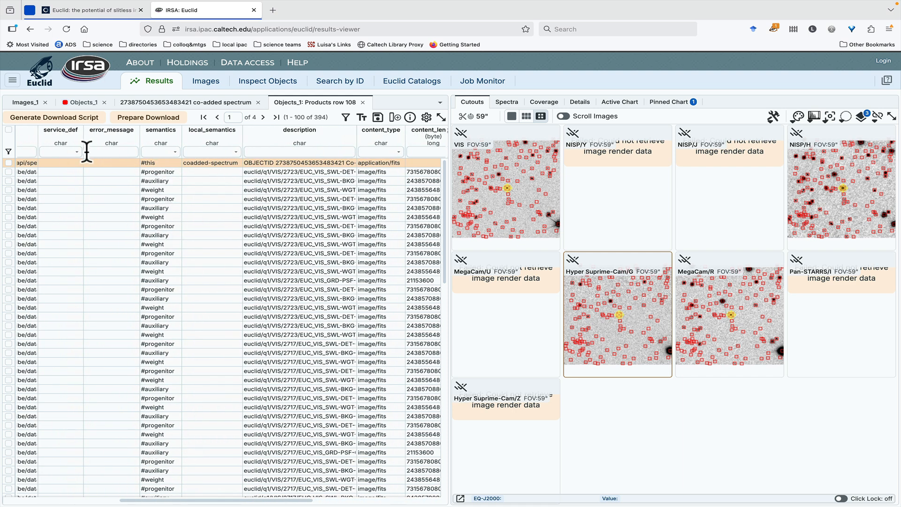
Review the download script options for the marked quasar in the objects table, close them without downloading, and display its spectrum
left_click(81, 102)
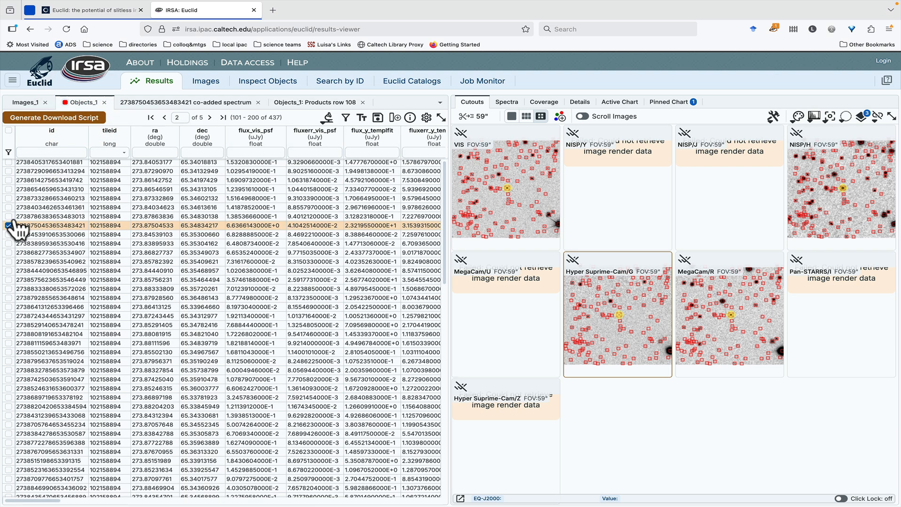
left_click(55, 119)
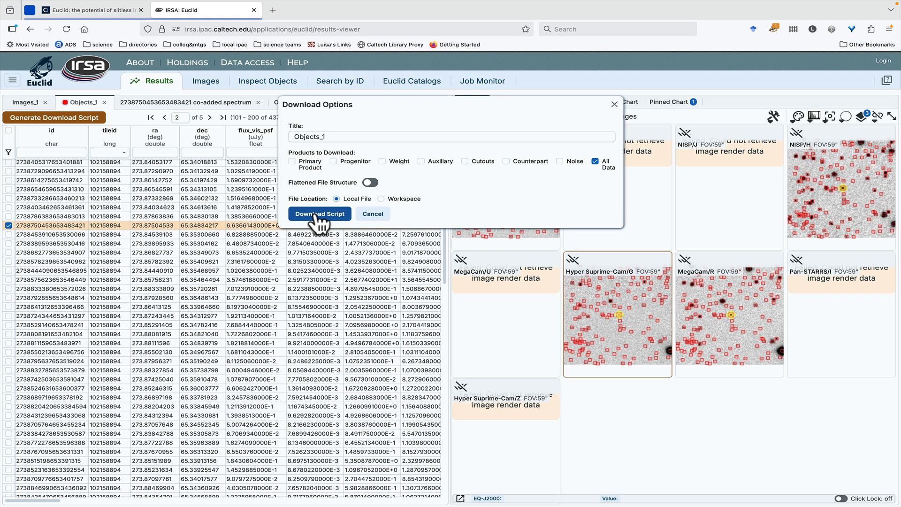
left_click(614, 104)
left_click(512, 105)
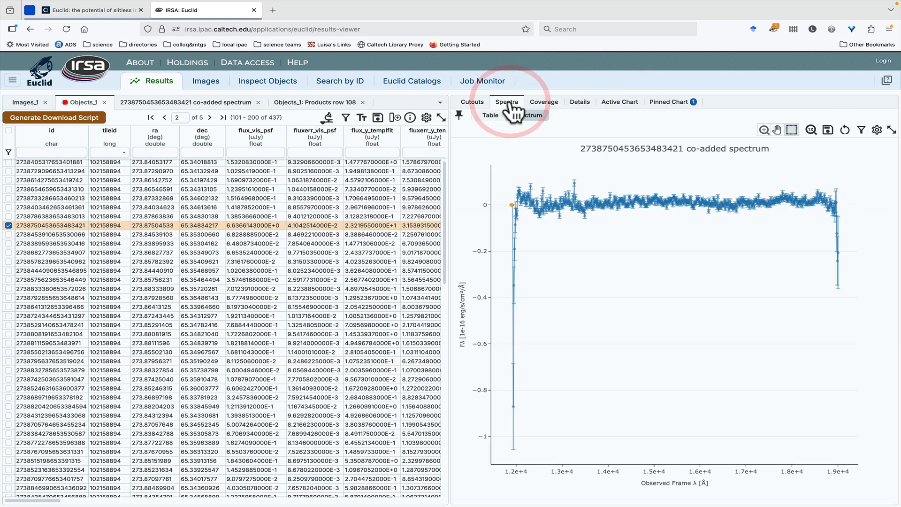